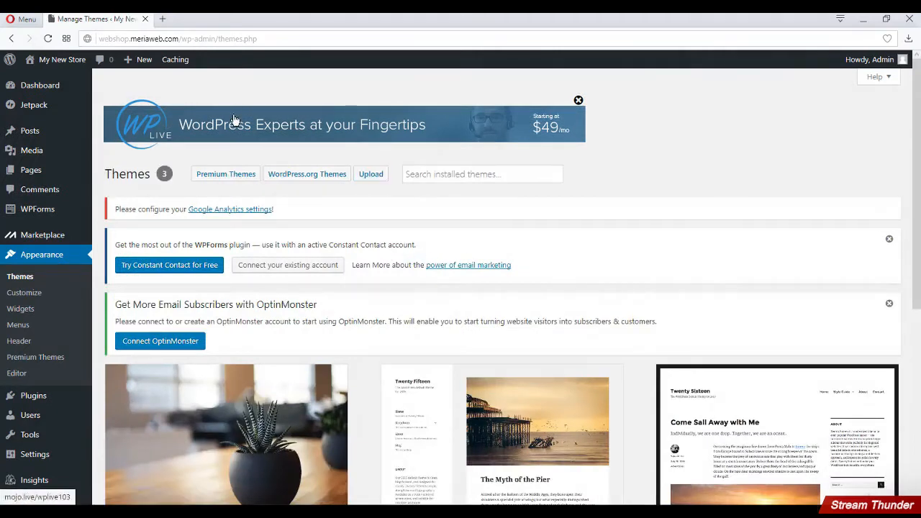
Search the WordPress.org theme directory for "Shopstar"
left_click(302, 174)
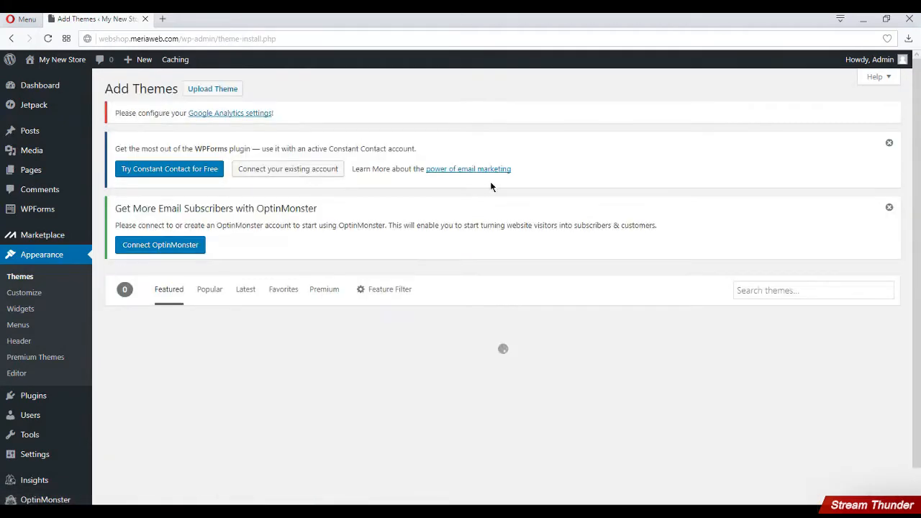
scroll(746, 194, "down", 1)
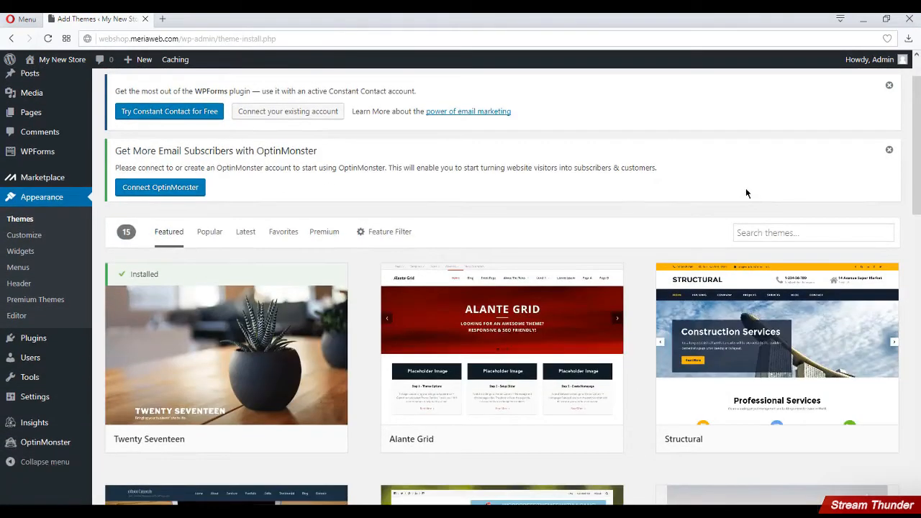
scroll(745, 186, "down", 1)
left_click(765, 166)
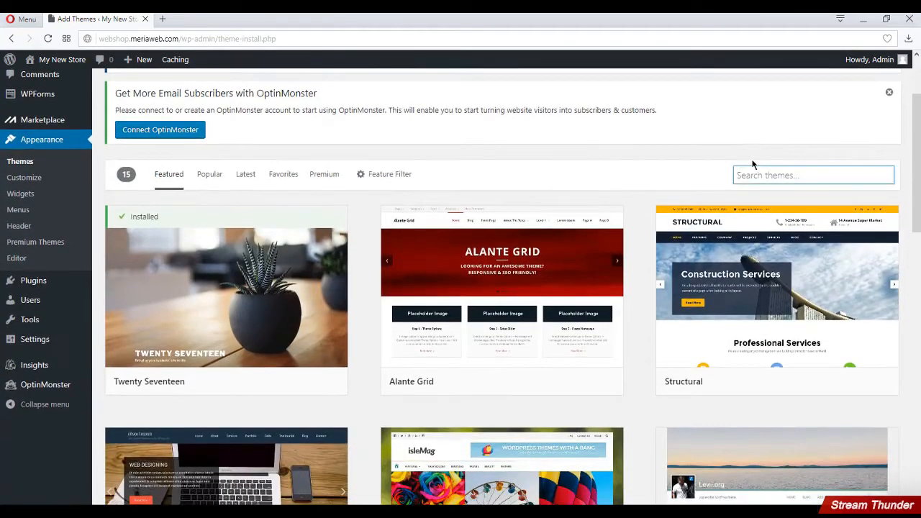
type("Shopstar")
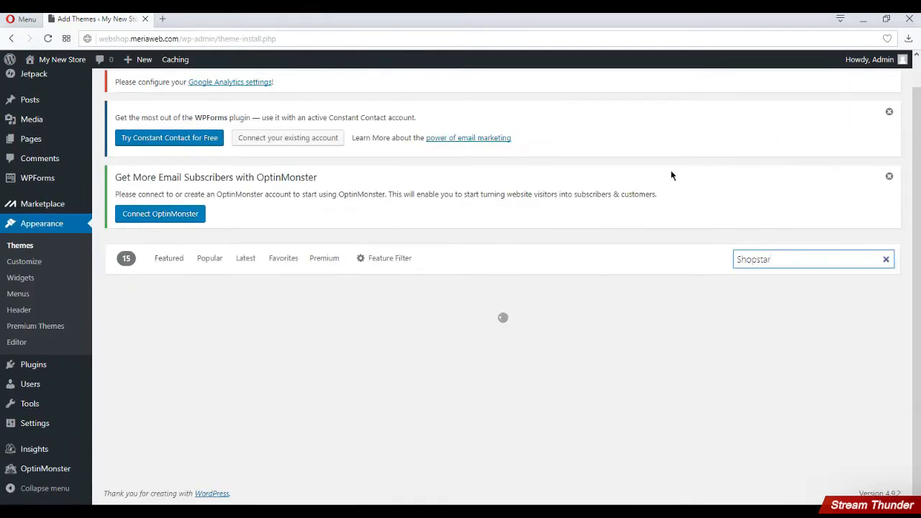
Install the Shopstar theme from the search results and activate it on the site
mouse_move(205, 356)
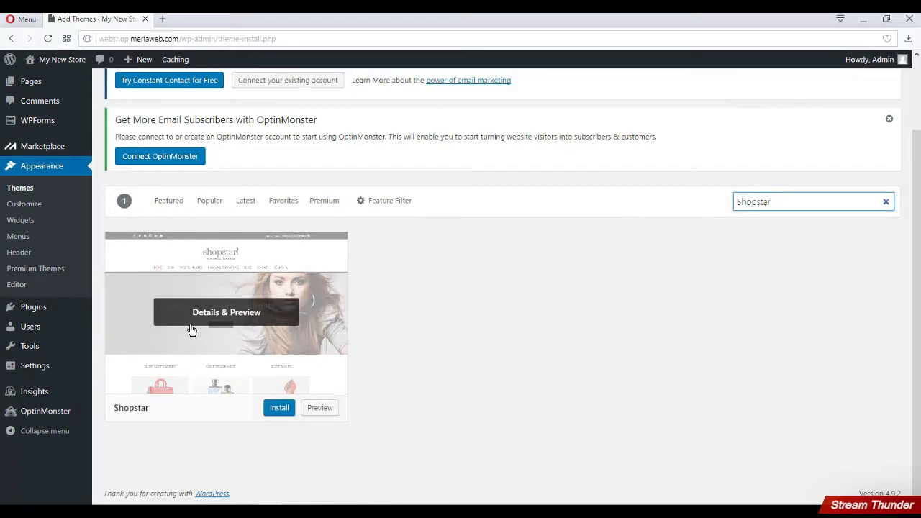
left_click(283, 410)
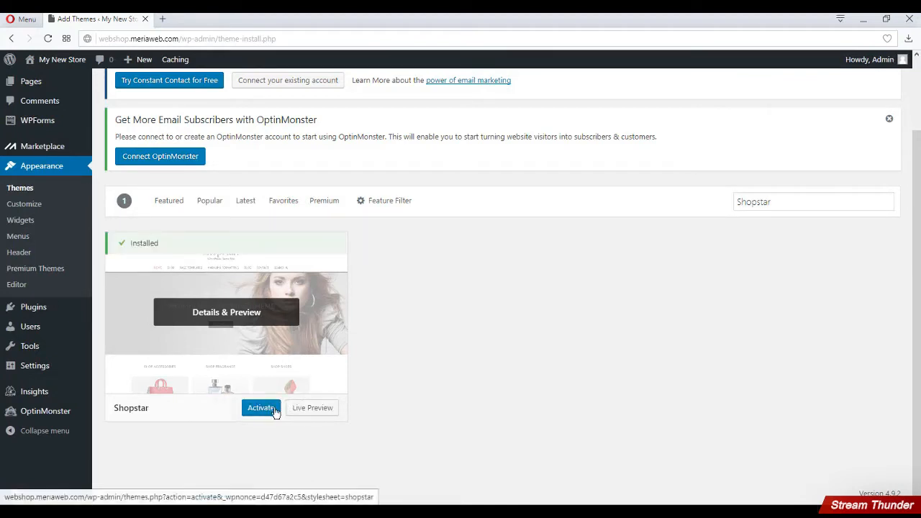
left_click(273, 408)
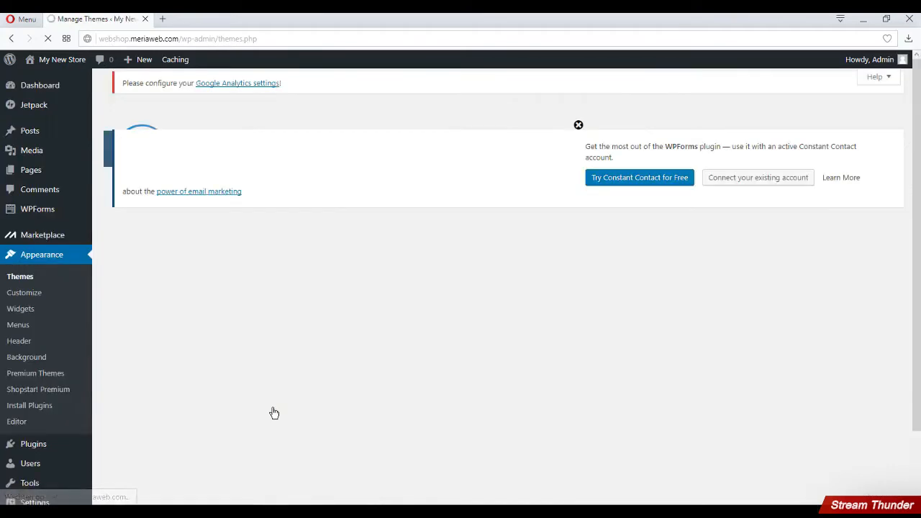
Bulk-install all the plugins recommended by the Shopstar theme, from Anti-Spam to Yoast SEO
scroll(299, 363, "down", 2)
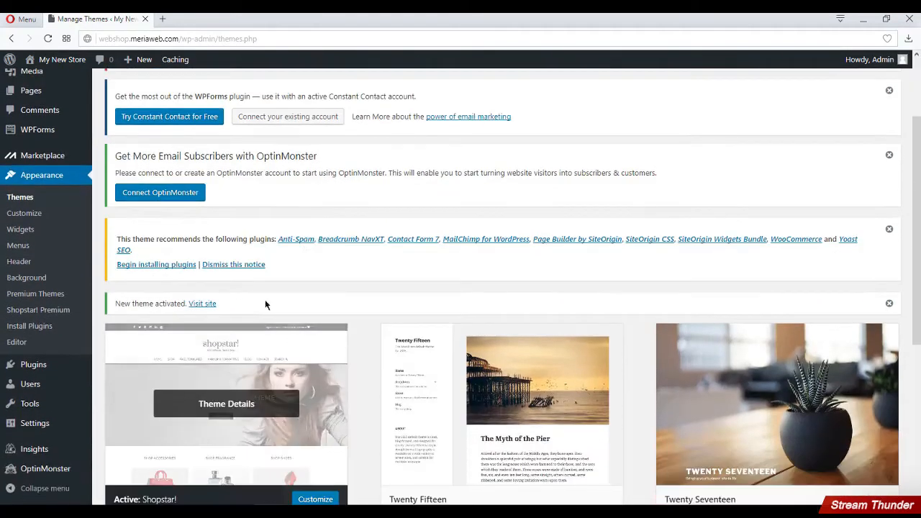
left_click(173, 267)
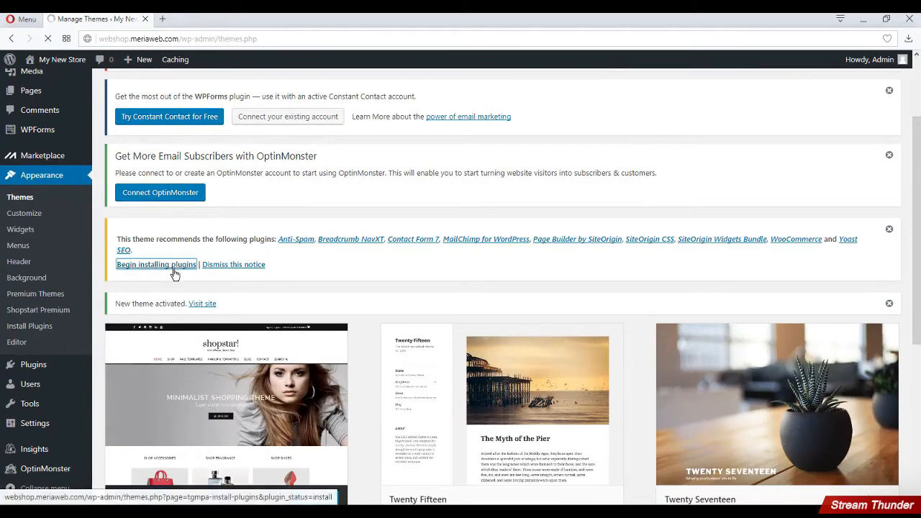
scroll(226, 289, "down", 3)
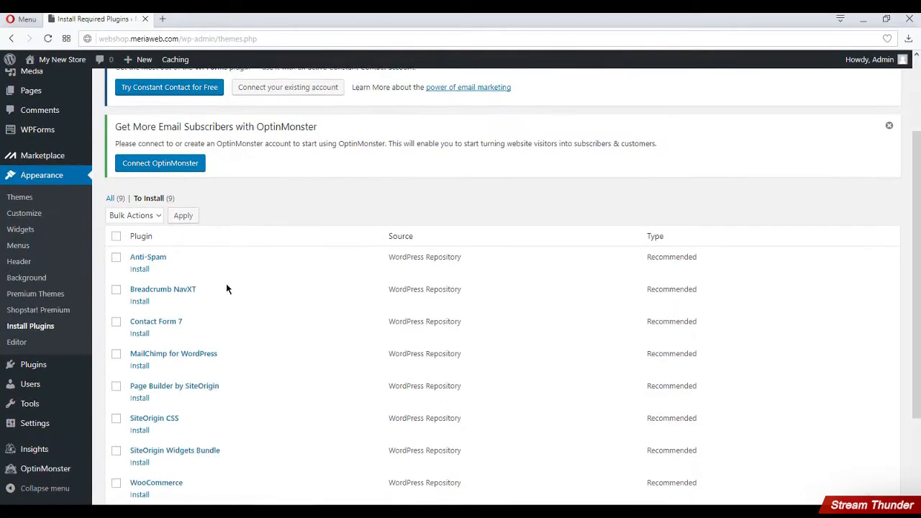
scroll(225, 289, "up", 1)
left_click(116, 294)
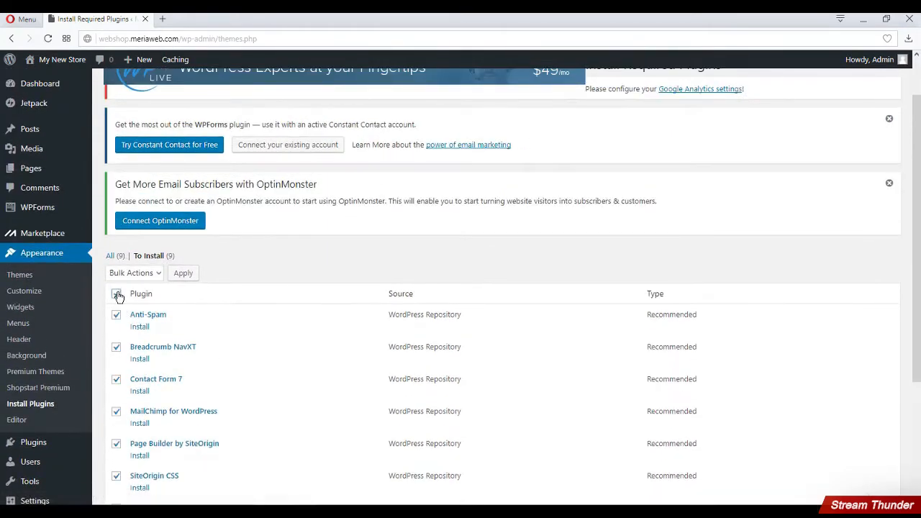
left_click(154, 273)
left_click(129, 298)
scroll(183, 282, "down", 3)
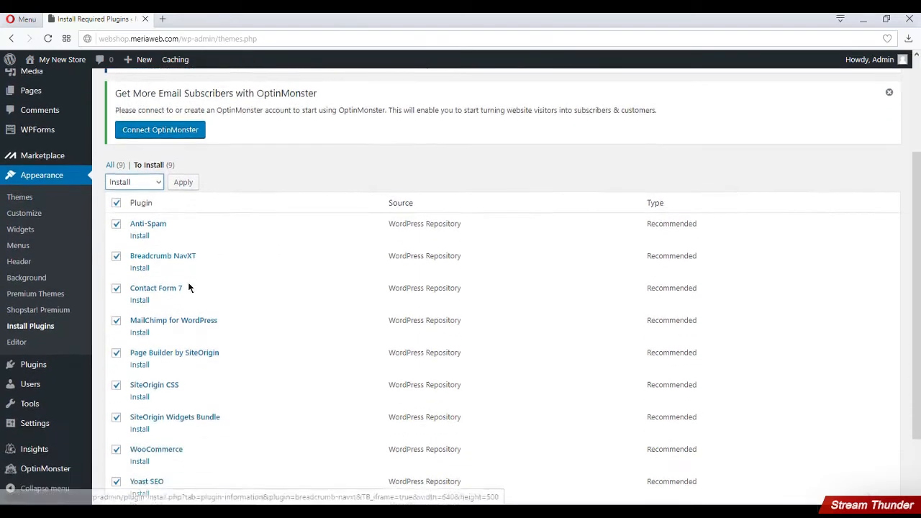
scroll(186, 273, "up", 1)
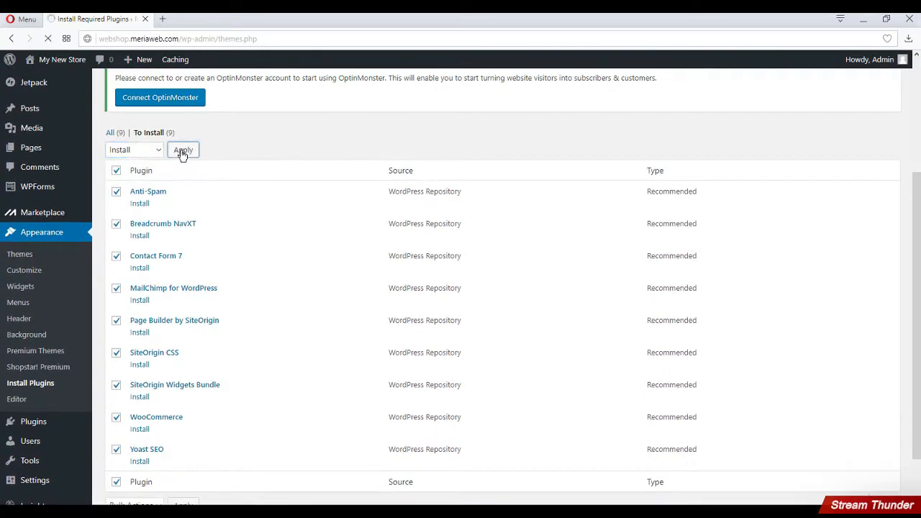
left_click(182, 153)
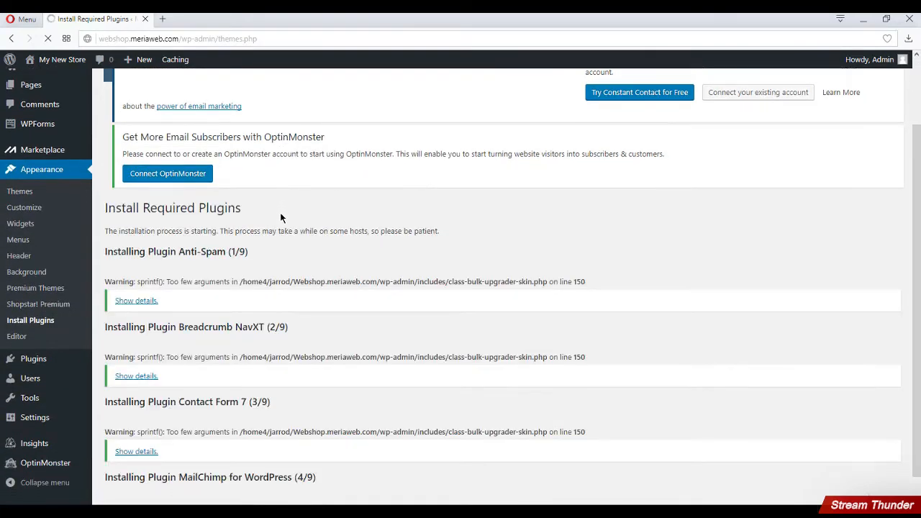
scroll(287, 228, "down", 3)
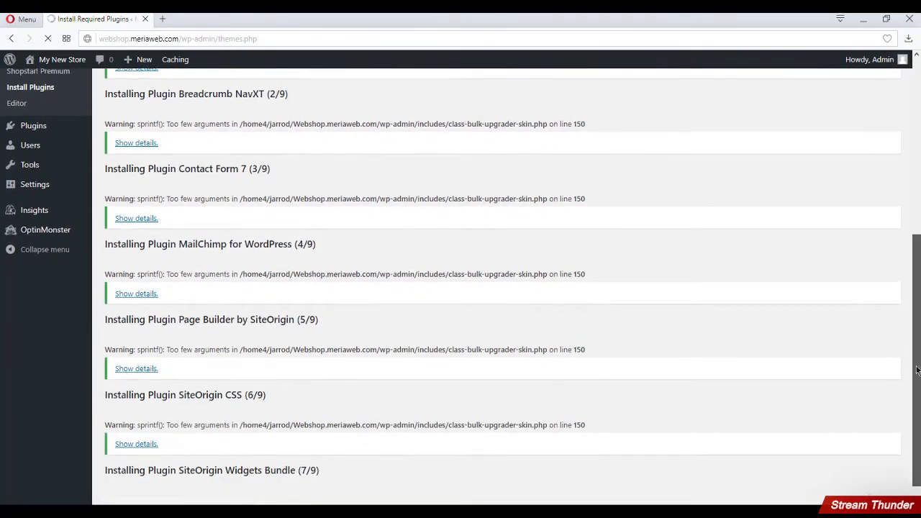
left_click_drag(918, 370, 918, 430)
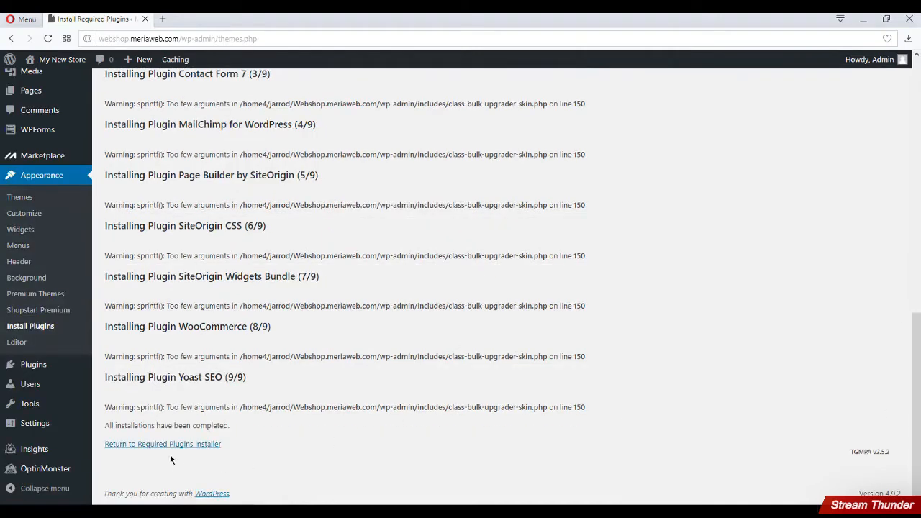
Return to the required plugins installer and bulk-activate all the newly installed plugins
left_click(158, 446)
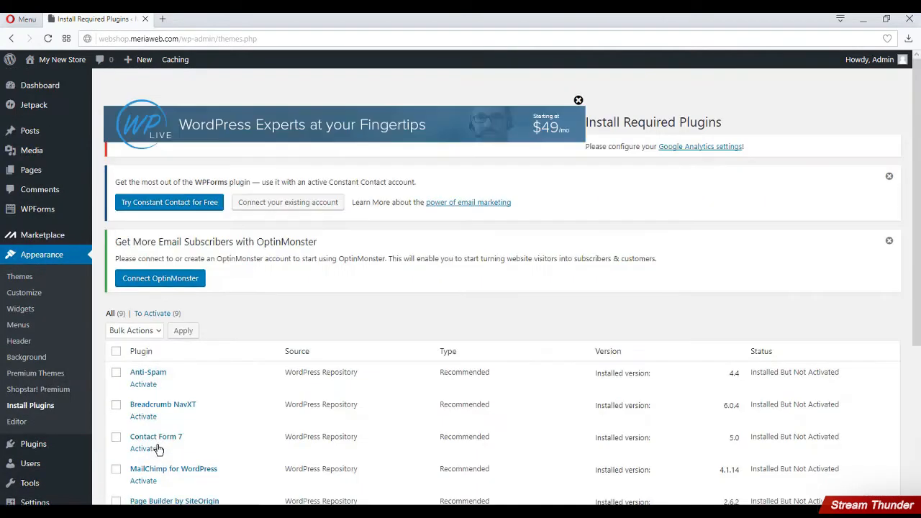
left_click(135, 330)
left_click(124, 378)
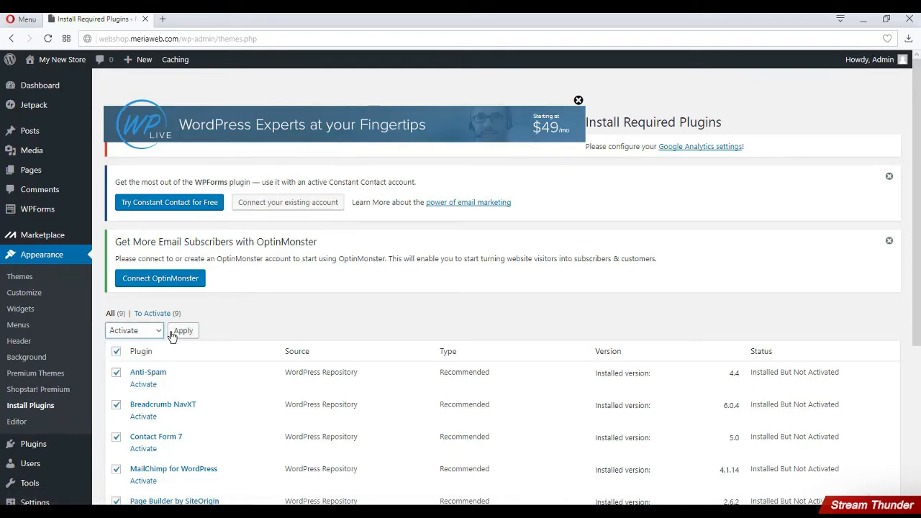
left_click(176, 334)
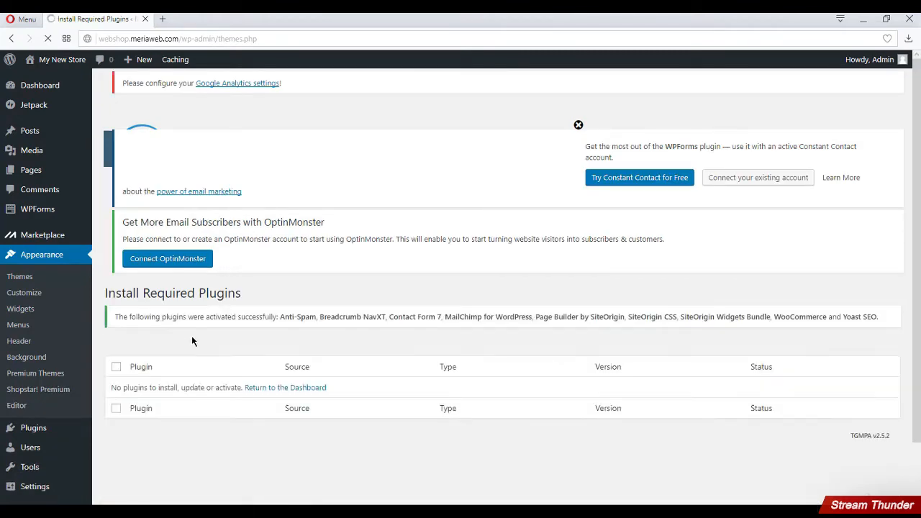
Return to the dashboard and set the store's location to United States (US) — California in the WooCommerce setup wizard
left_click(274, 384)
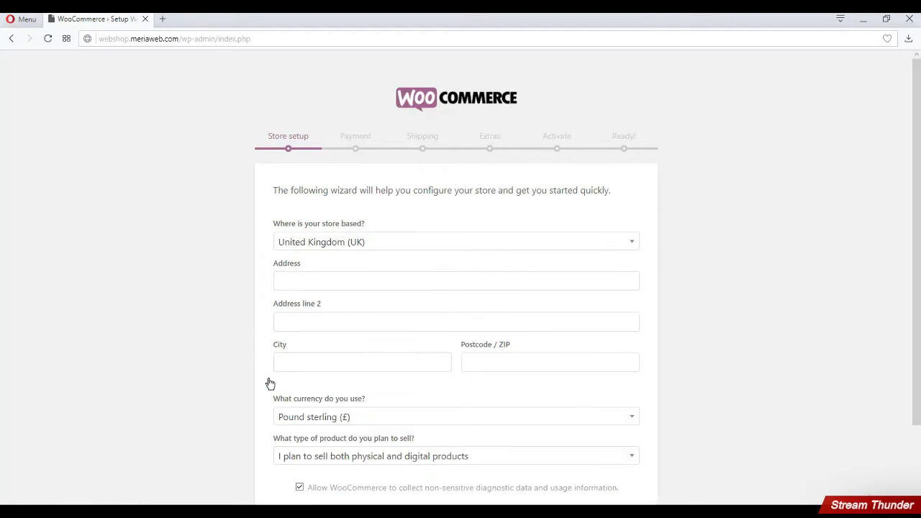
left_click(430, 242)
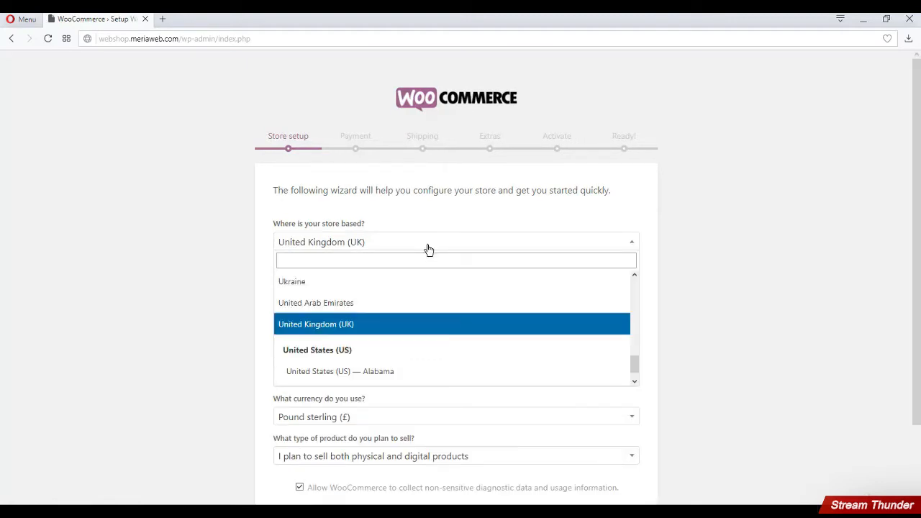
scroll(396, 344, "down", 2)
left_click(386, 344)
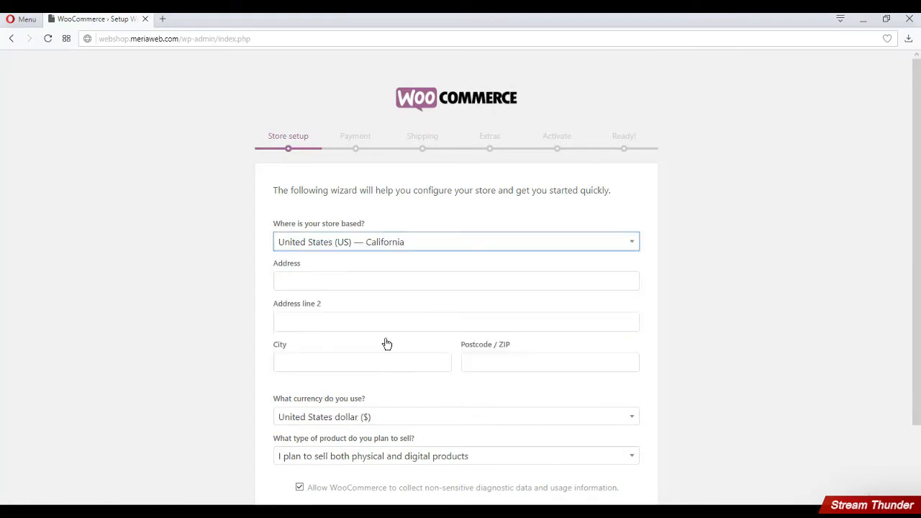
Fill in both address lines of the store with the sample street address
left_click(332, 278)
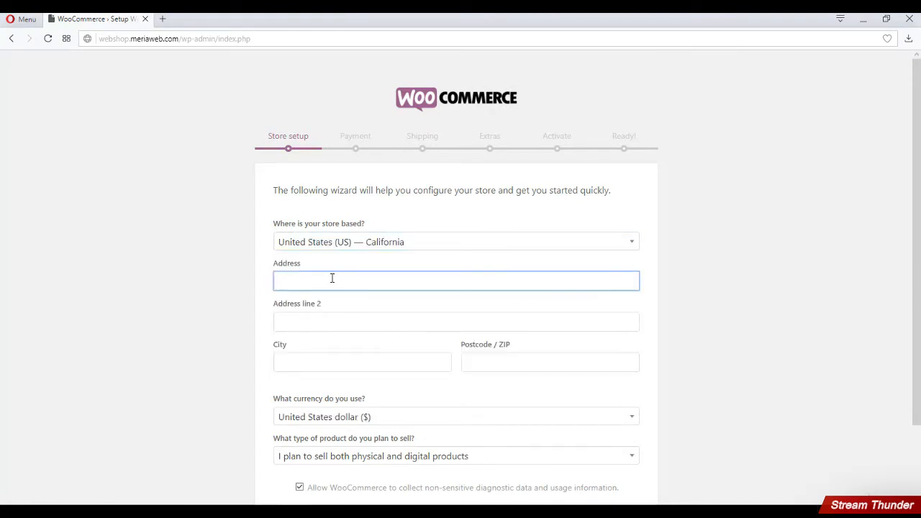
type("Example Street")
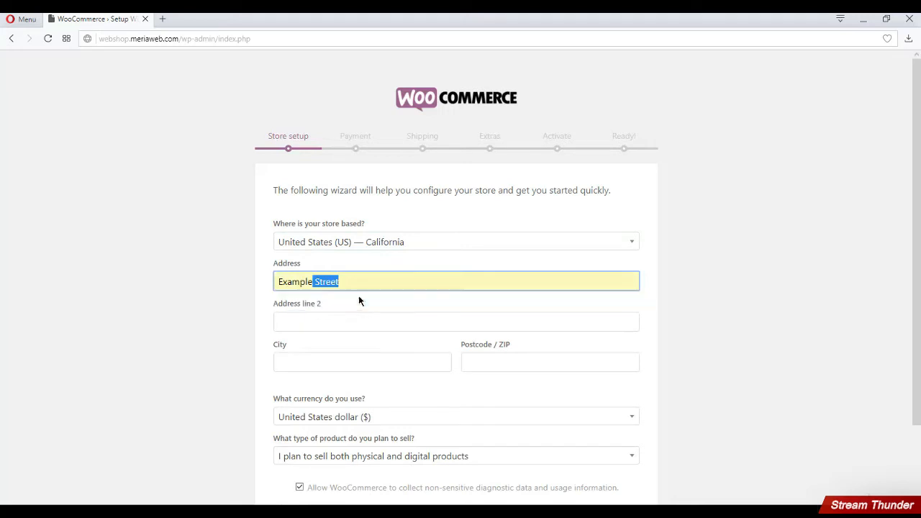
left_click(358, 295)
left_click(342, 325)
type("Exam")
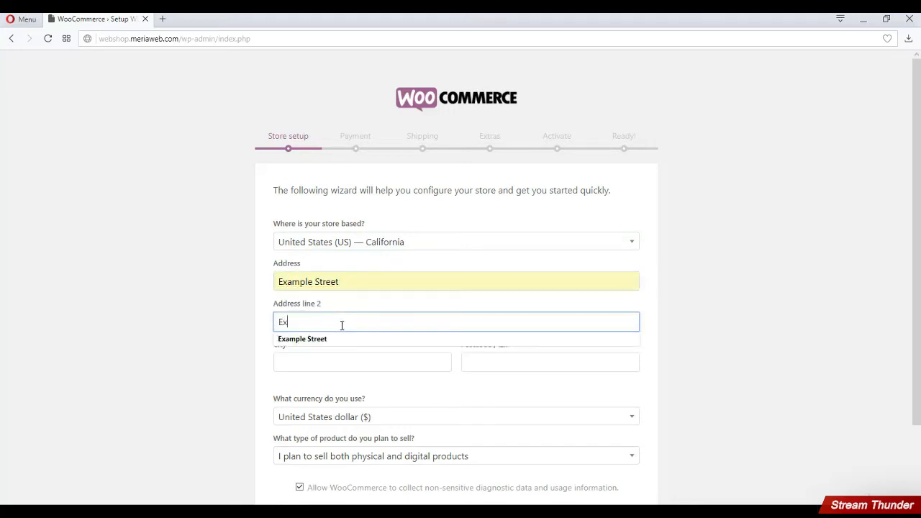
left_click(328, 338)
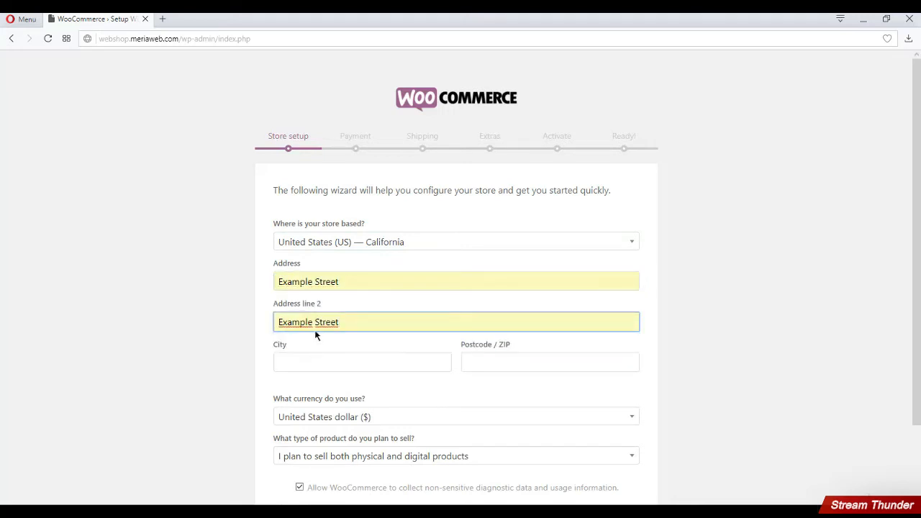
Fill in the store's city and its postcode
scroll(320, 336, "down", 2)
left_click(315, 274)
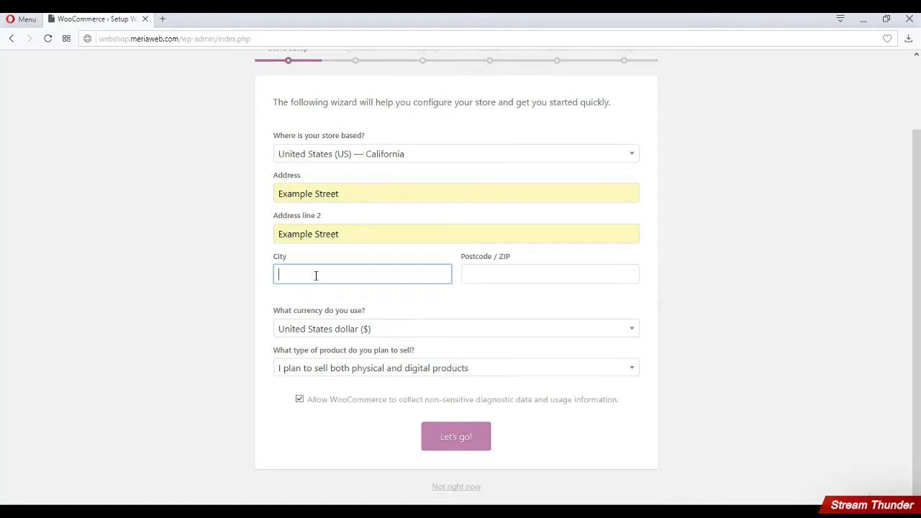
type("Example City")
left_click(492, 275)
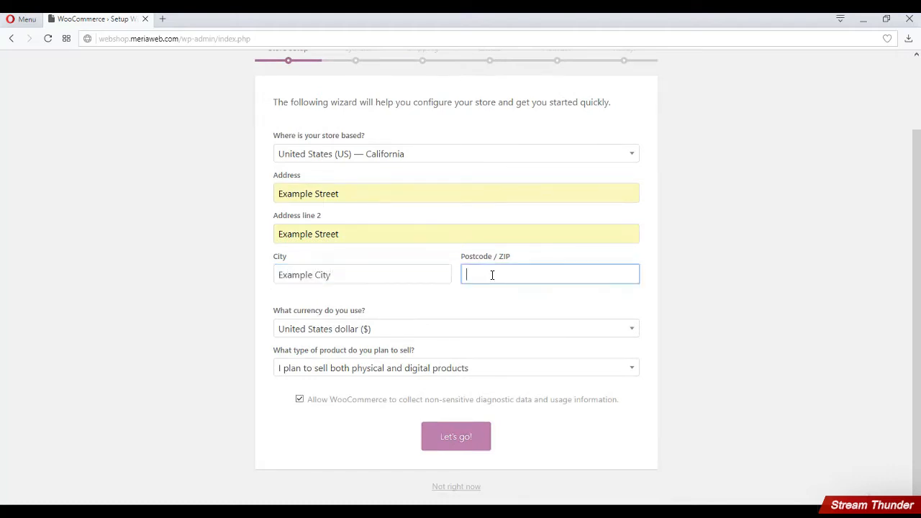
type("2039ZJ")
Choose to sell both physical and digital products, submit the store setup, and decline saving the address for browser autofill
left_click(437, 371)
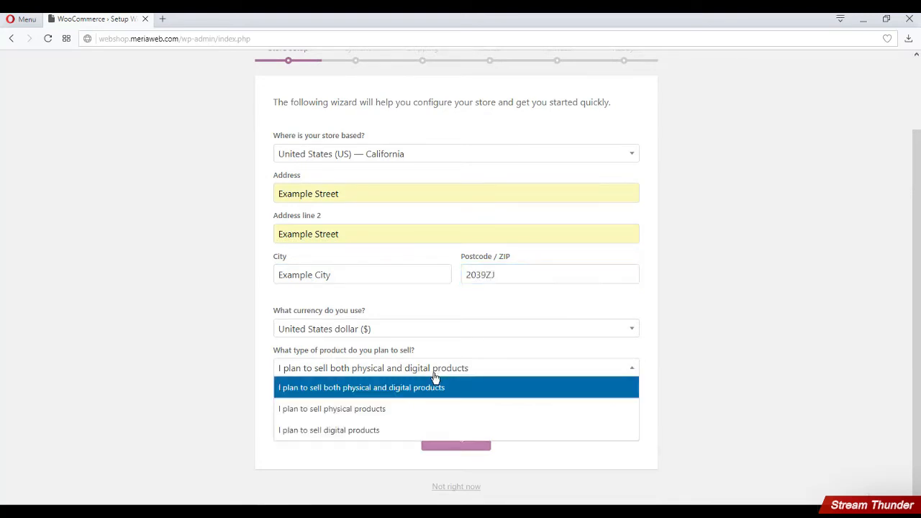
left_click(434, 376)
left_click(450, 436)
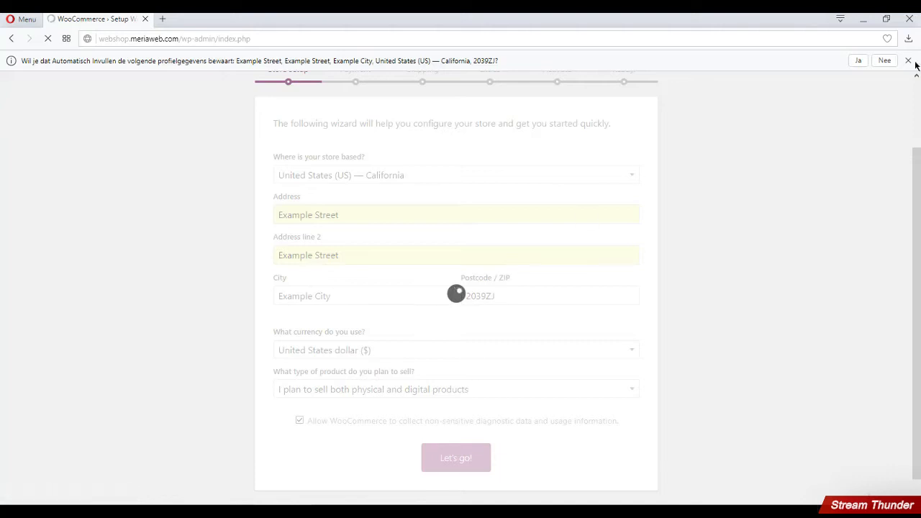
left_click(884, 61)
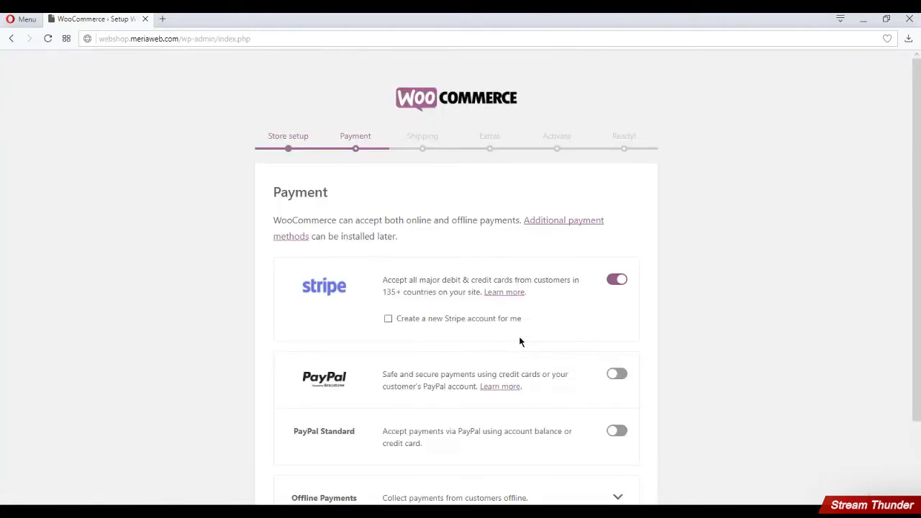
Enable the PayPal and PayPal Standard payment methods and continue to the next stage of the wizard
scroll(520, 305, "down", 1)
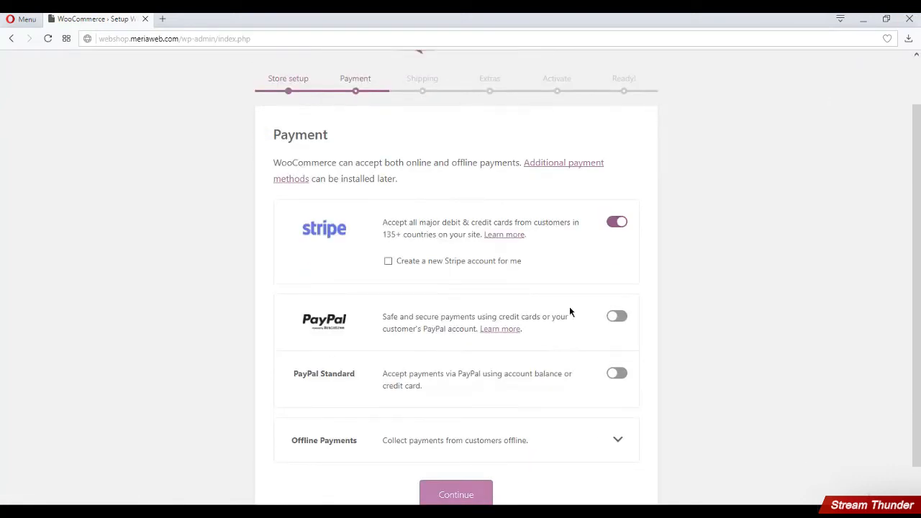
left_click(621, 318)
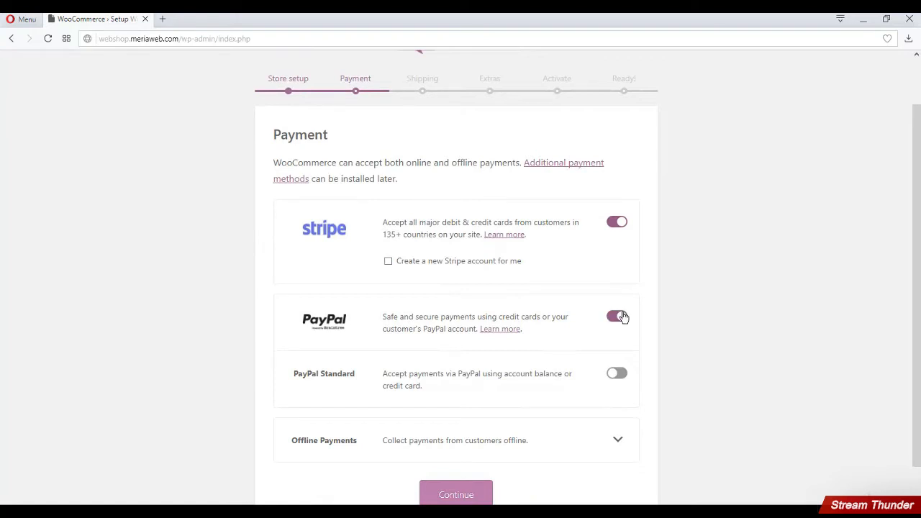
left_click(617, 374)
scroll(605, 334, "down", 1)
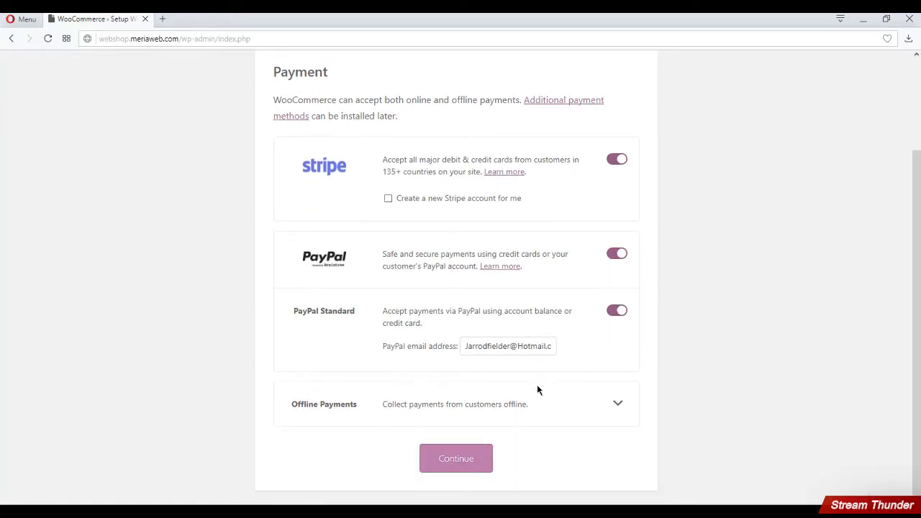
left_click(455, 458)
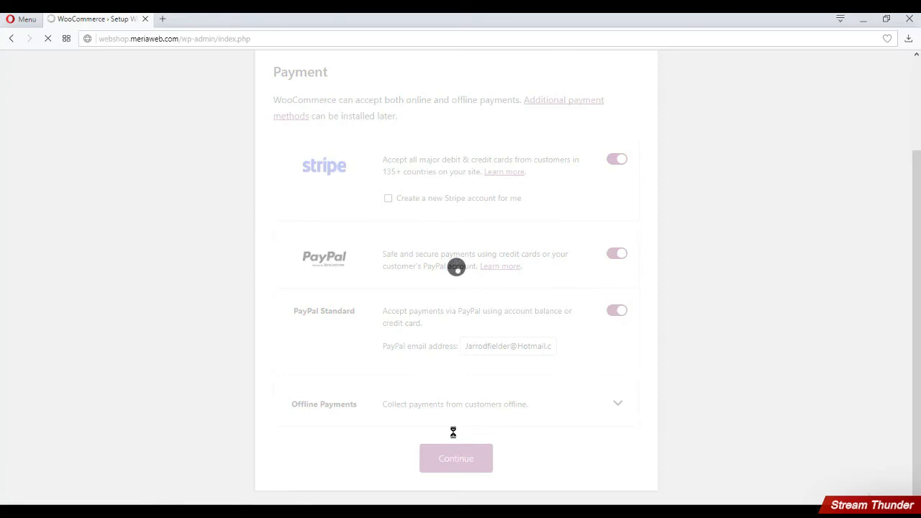
Accept the preset Live Rates shipping methods with oz and in units, and continue through the Shipping and Extras stages of the wizard
scroll(477, 386, "down", 3)
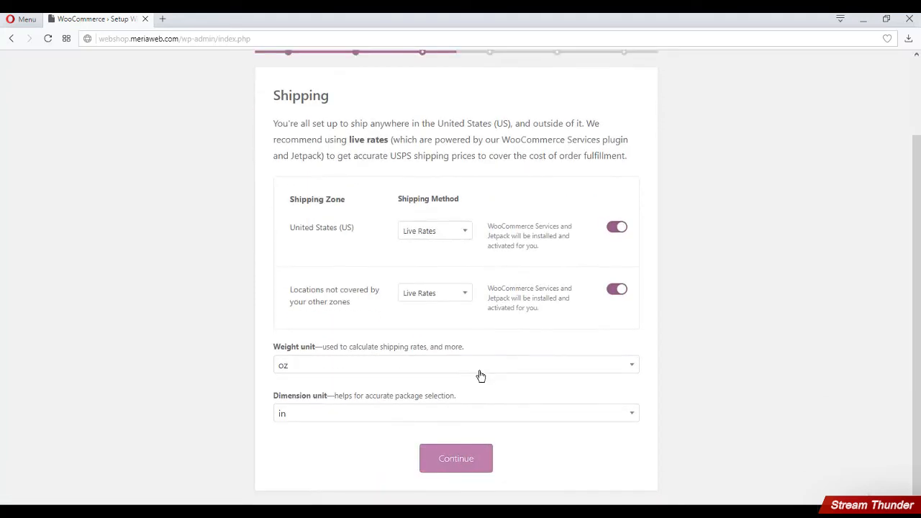
left_click(465, 454)
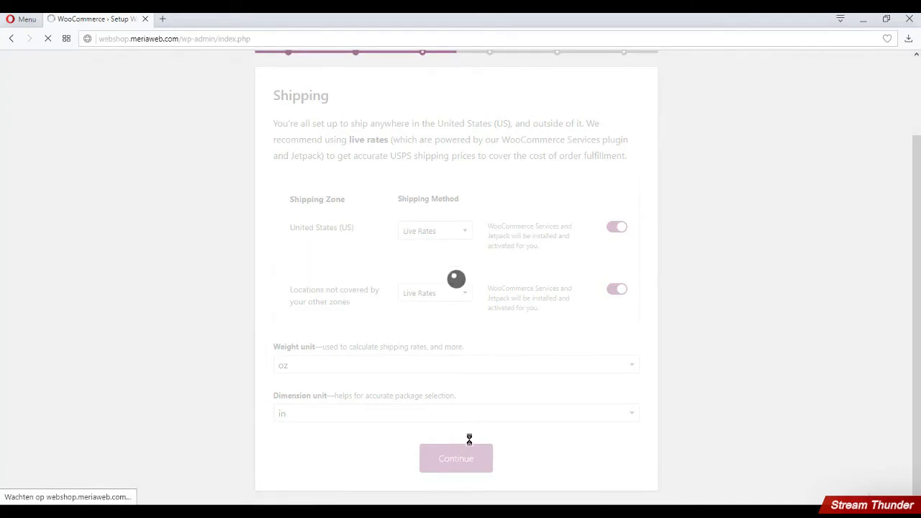
left_click(474, 352)
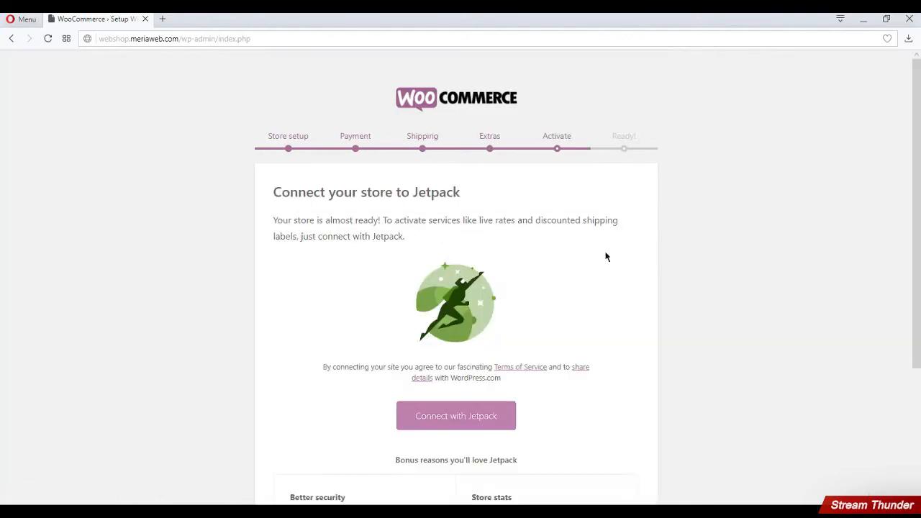
Skip connecting the store to Jetpack and leave the finished setup wizard for the WordPress dashboard
scroll(582, 266, "down", 3)
scroll(581, 266, "up", 2)
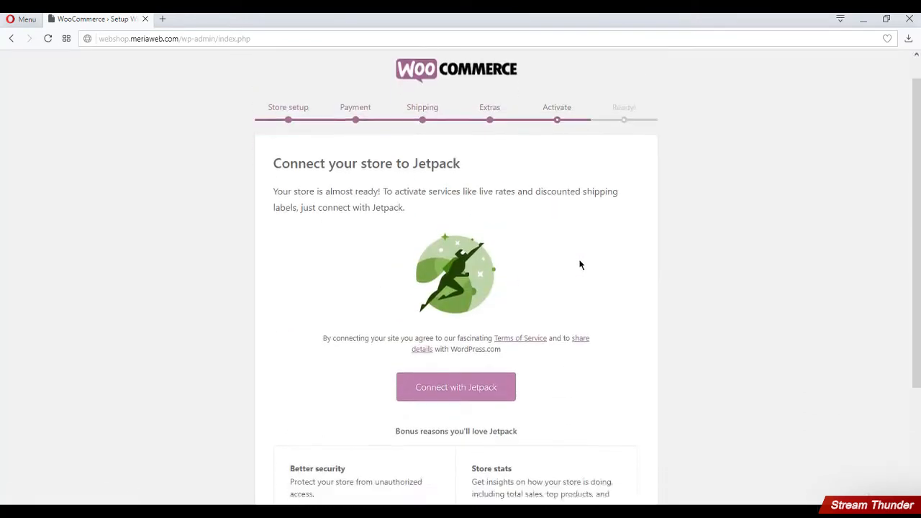
scroll(581, 266, "down", 1)
scroll(581, 267, "down", 2)
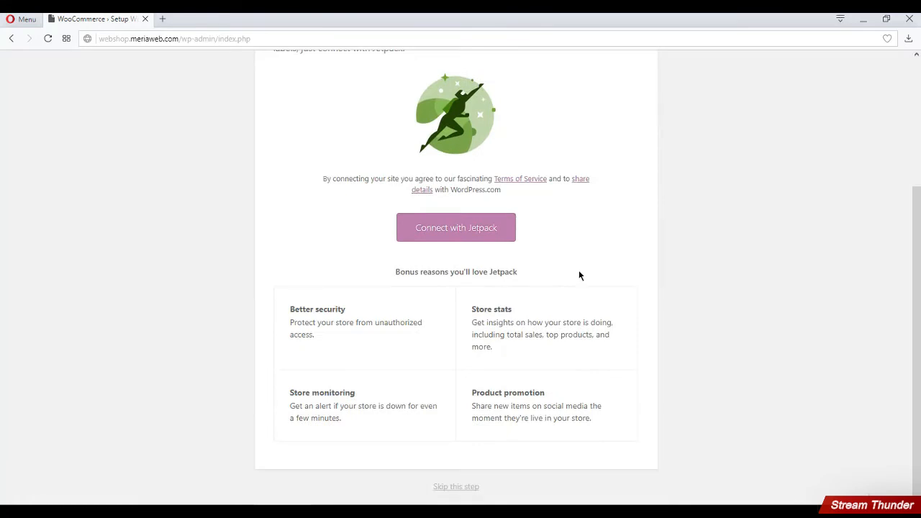
left_click(467, 490)
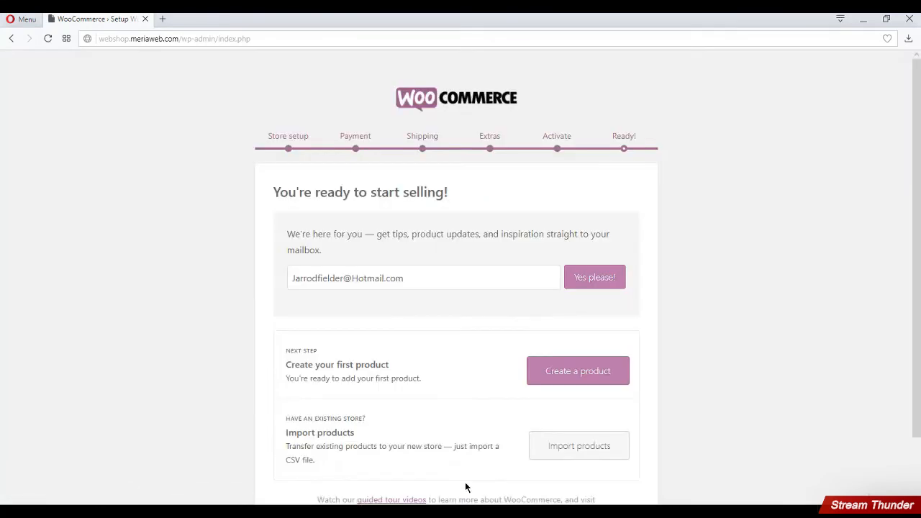
scroll(505, 385, "down", 1)
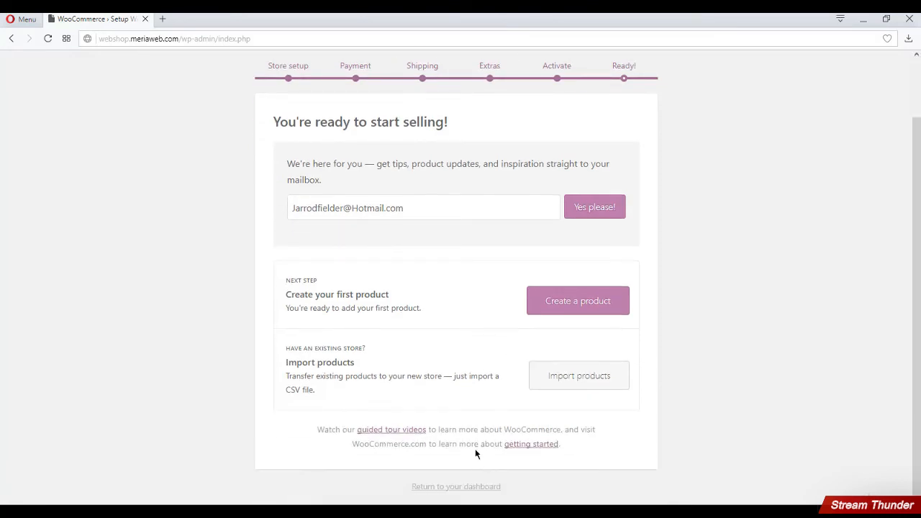
left_click(452, 487)
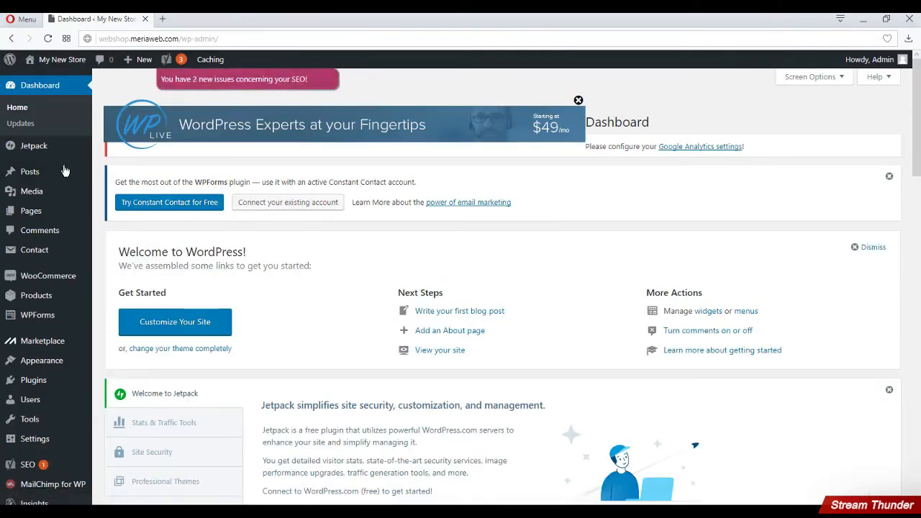
Visit the My New Store site and look over its front page from the header banner down to the blog post and sidebar
mouse_move(50, 61)
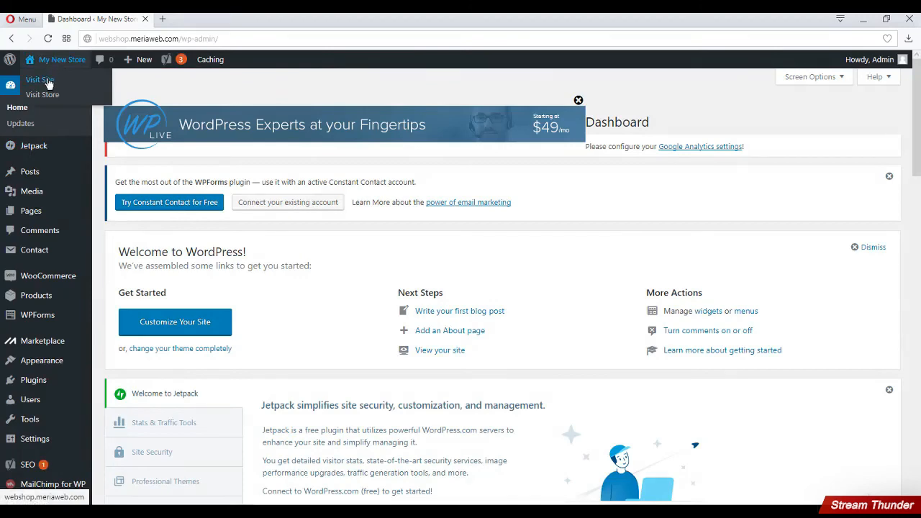
left_click(48, 83)
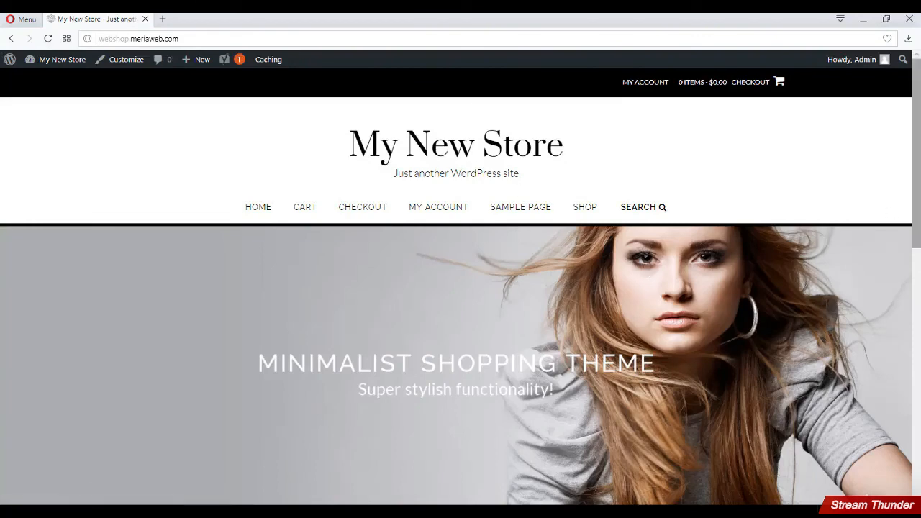
scroll(919, 226, "down", 2)
scroll(919, 225, "down", 5)
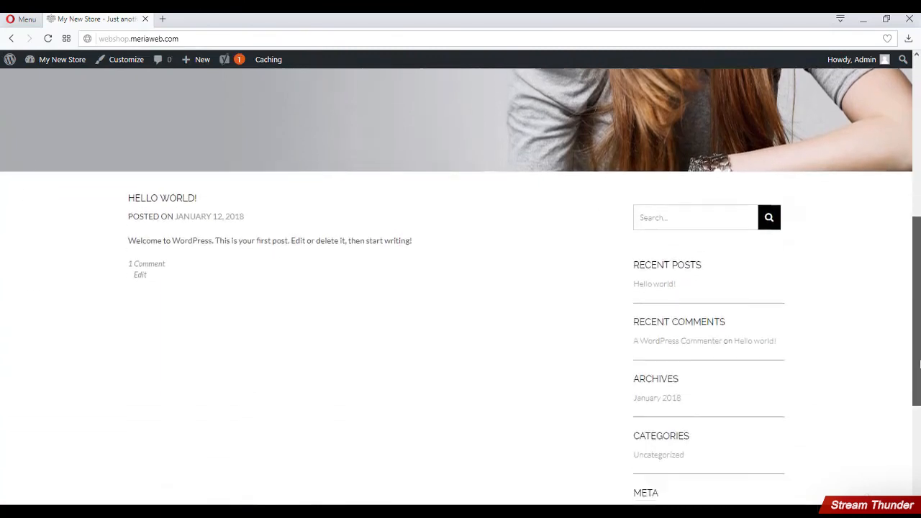
scroll(910, 275, "up", 5)
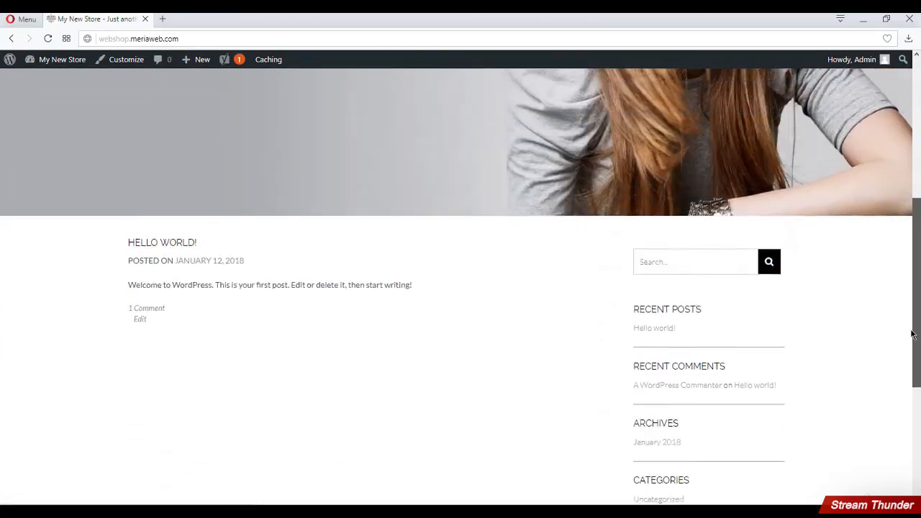
scroll(910, 275, "up", 3)
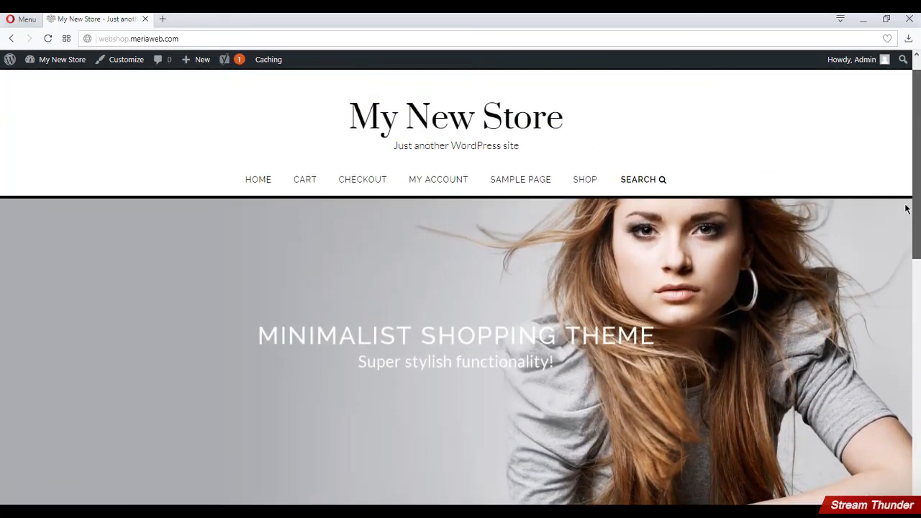
scroll(656, 373, "up", 1)
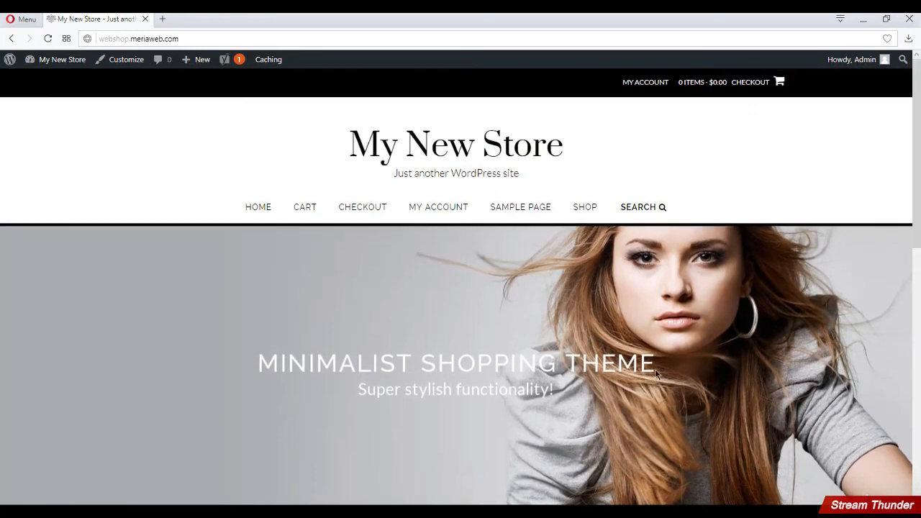